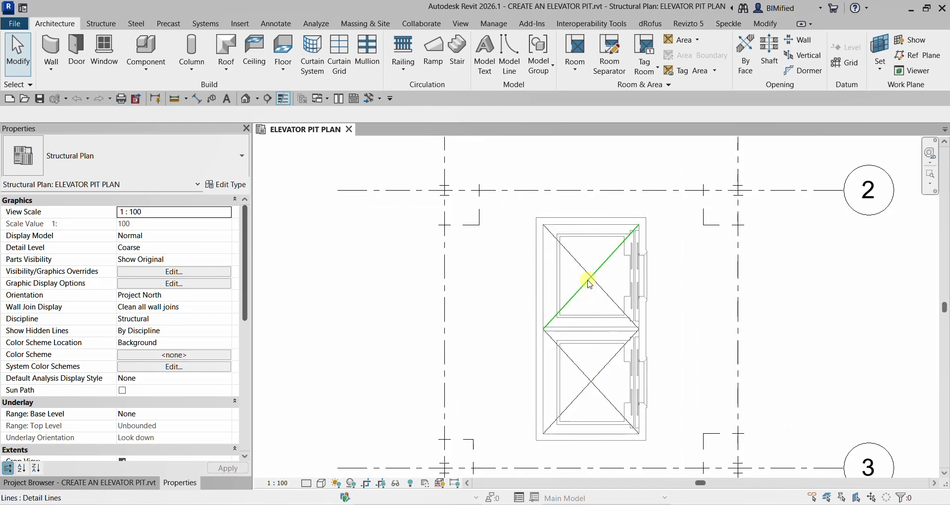
Hide the imported ArchElev.dwg symbol in the ELEVATOR PIT PLAN view.
click(647, 270)
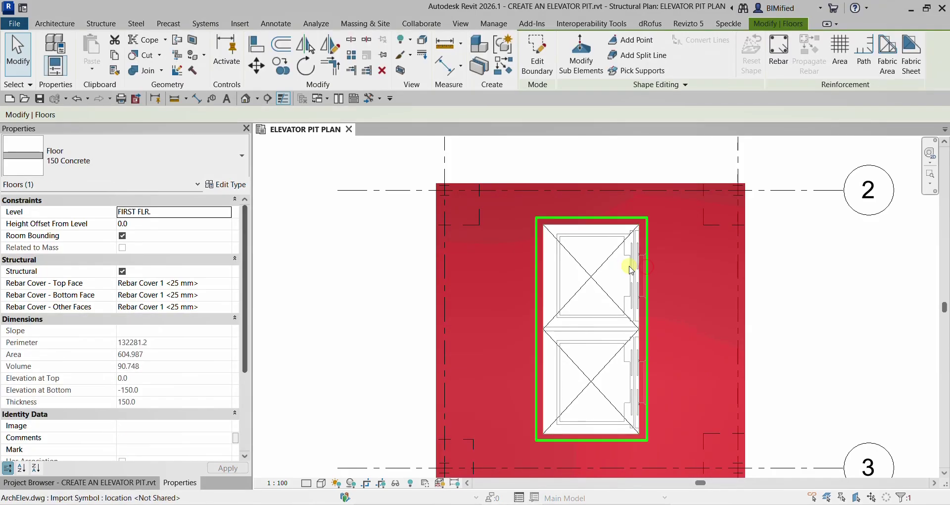
click(631, 268)
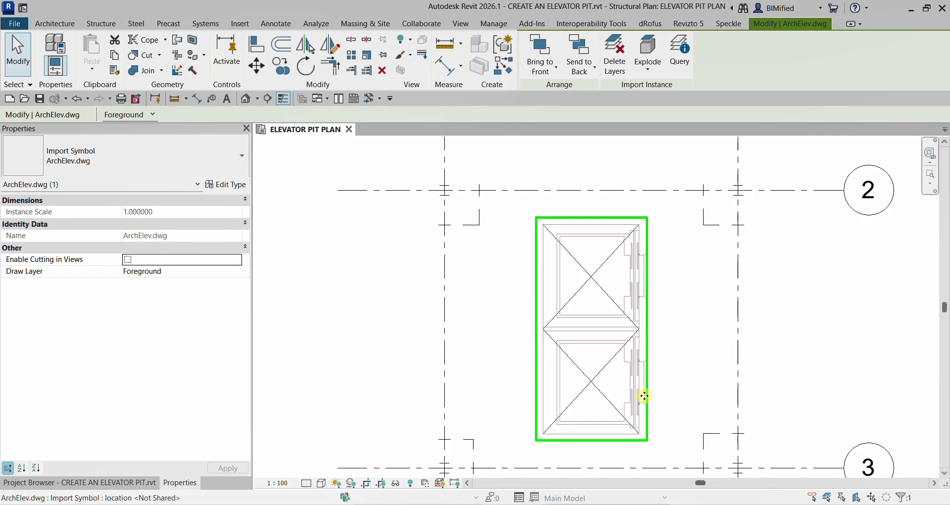
click(687, 257)
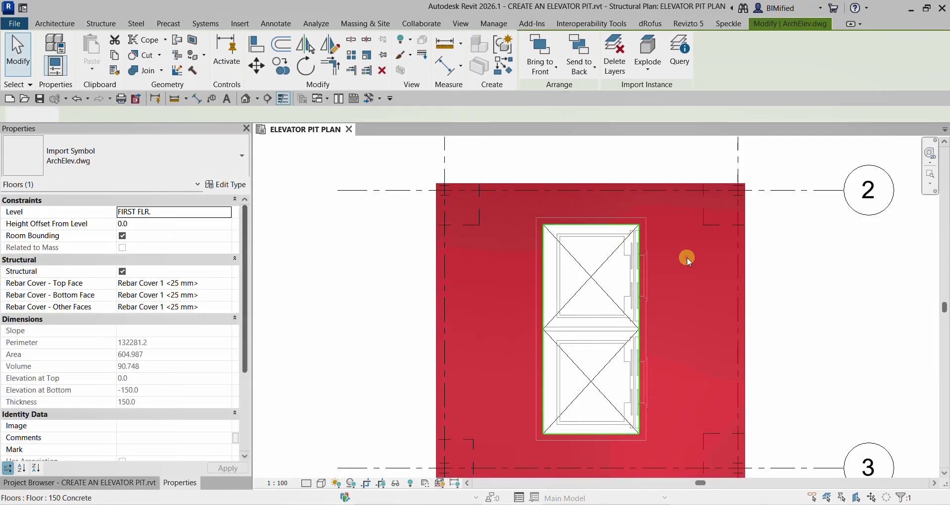
click(626, 255)
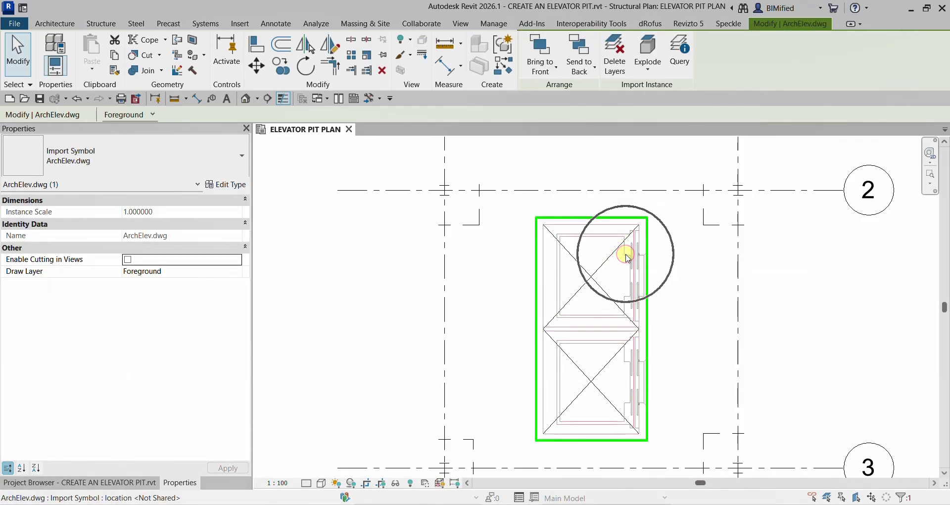
right_click(626, 254)
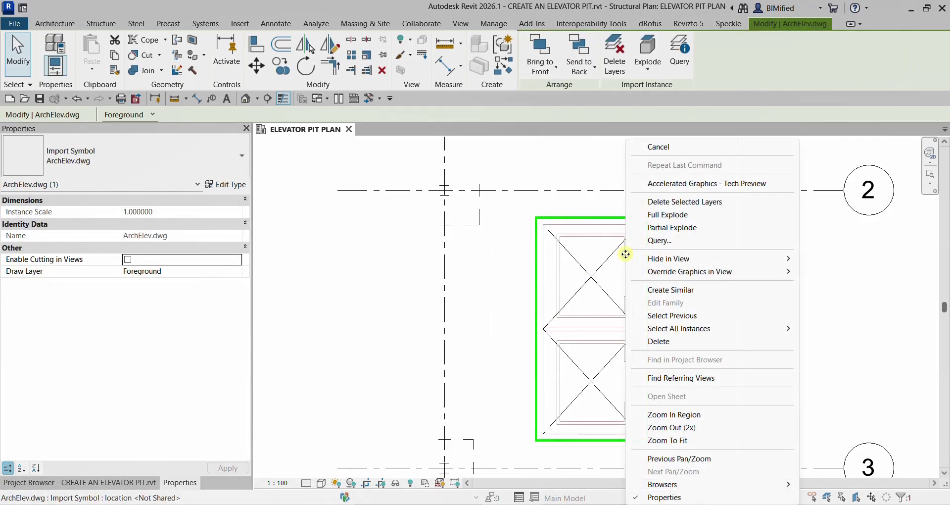
click(681, 258)
click(827, 260)
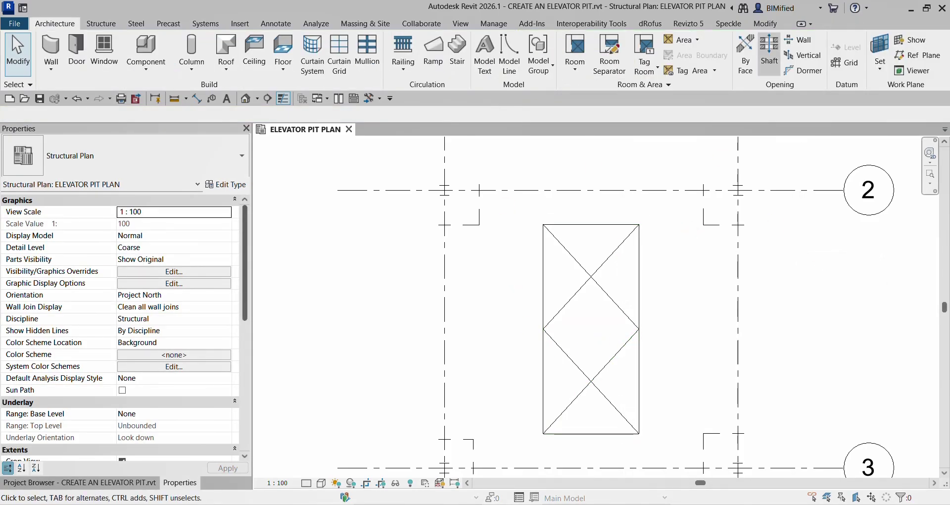
Open the ELEVATOR PIT SECTION view, compare it with the ELEVATOR PIT PLAN, and return to the plan.
click(109, 485)
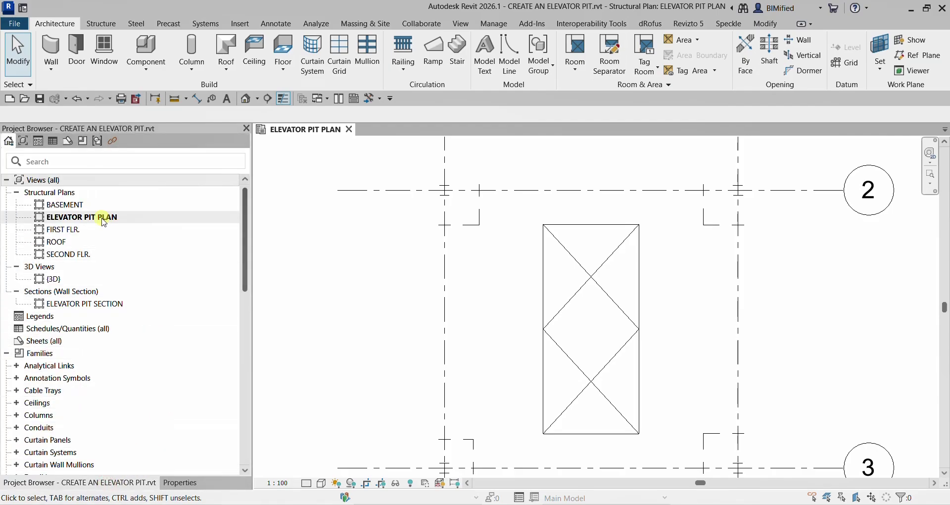
double_click(83, 304)
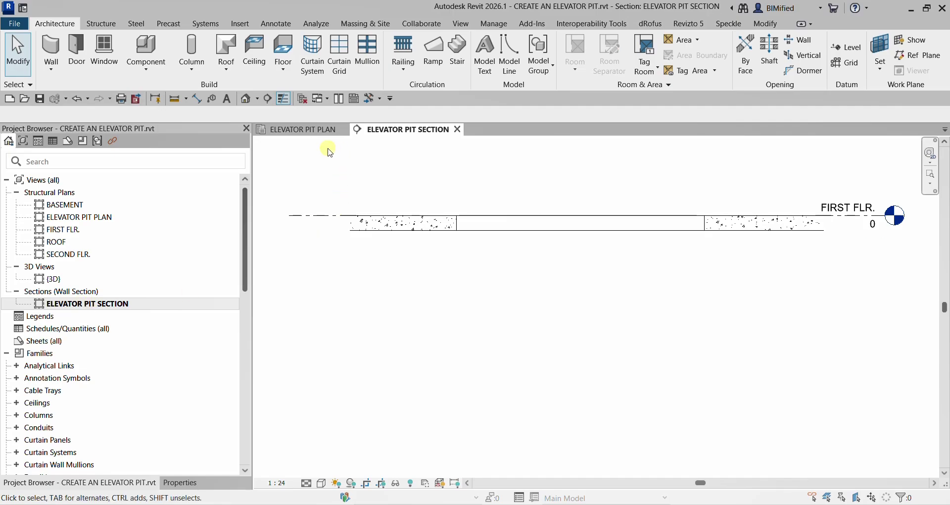
click(304, 130)
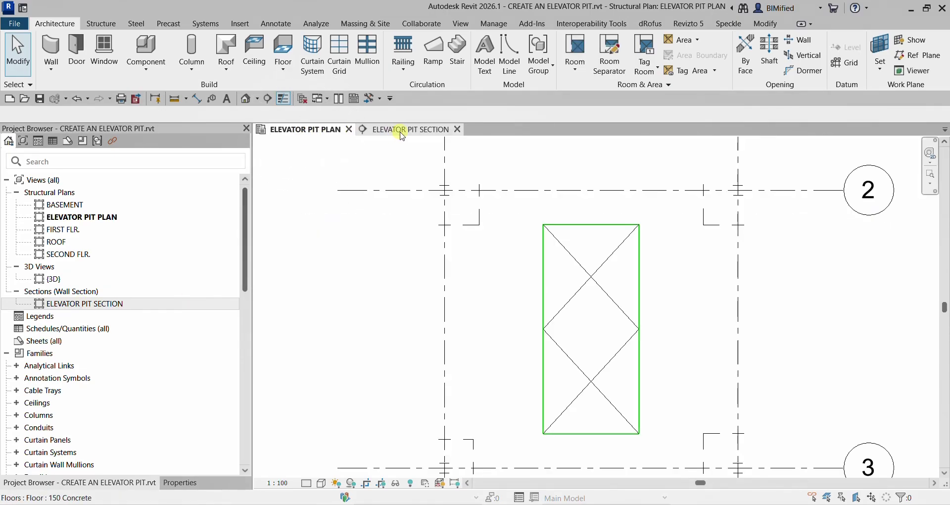
click(392, 130)
click(316, 130)
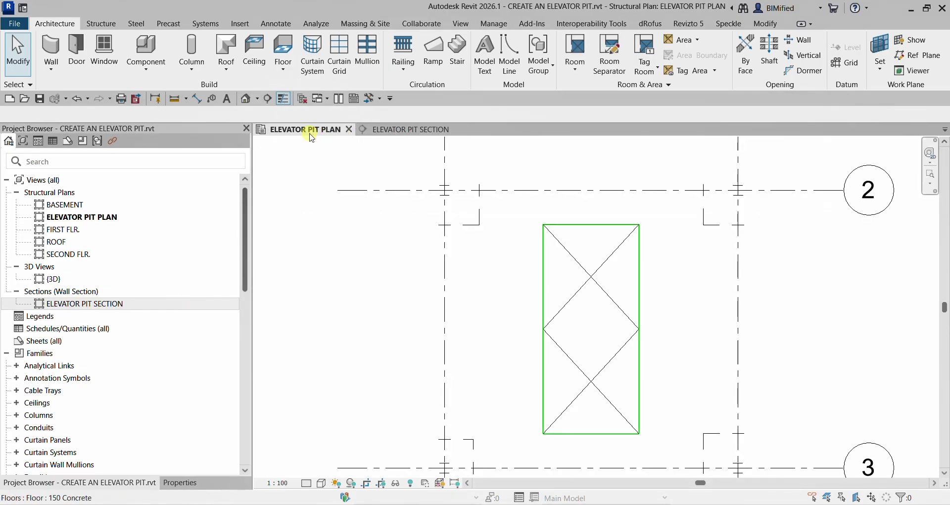
key(Escape)
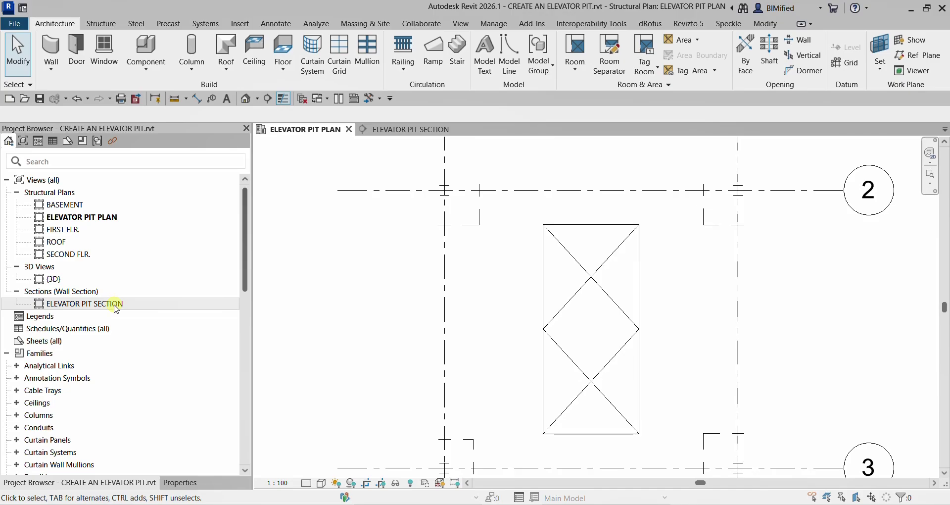
Open the default 3D view and show the elevator opening from the underside of the first-floor slab.
click(243, 99)
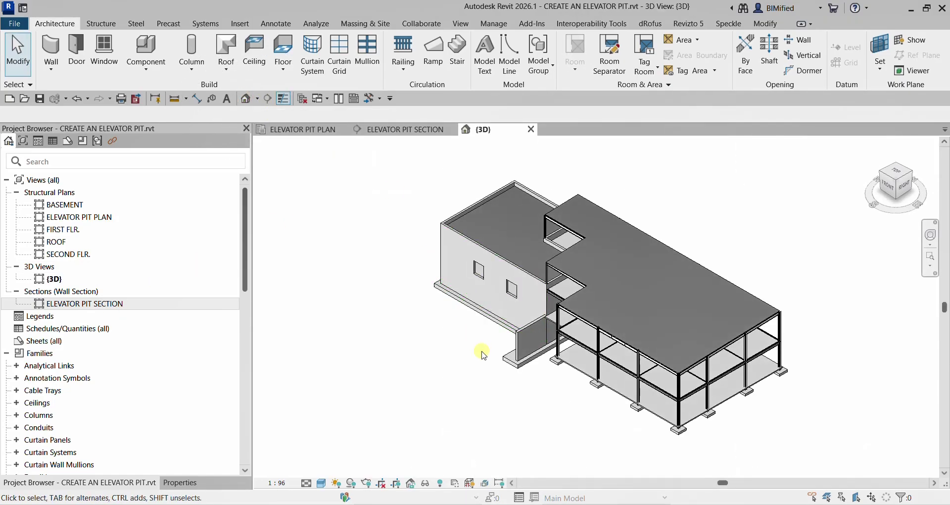
shift+middle_drag(627, 423, 626, 297)
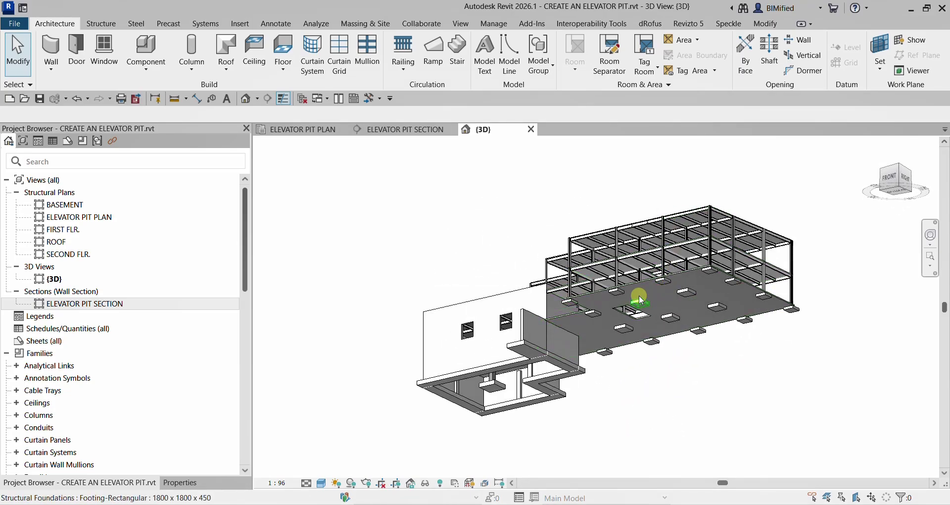
scroll(621, 314, up, 5)
scroll(621, 314, up, 3)
scroll(638, 316, up, 4)
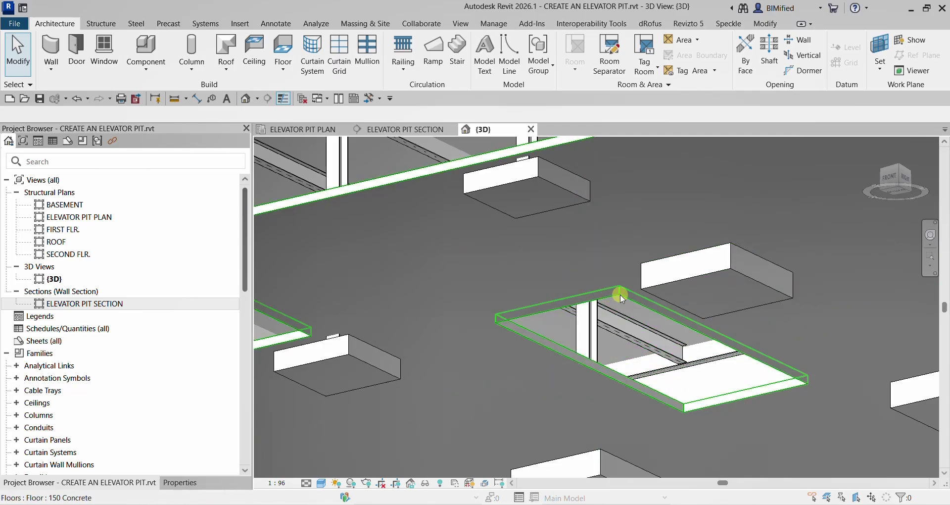
Tile the open section, plan and 3D views, giving the 3D view the full-height pane.
click(339, 98)
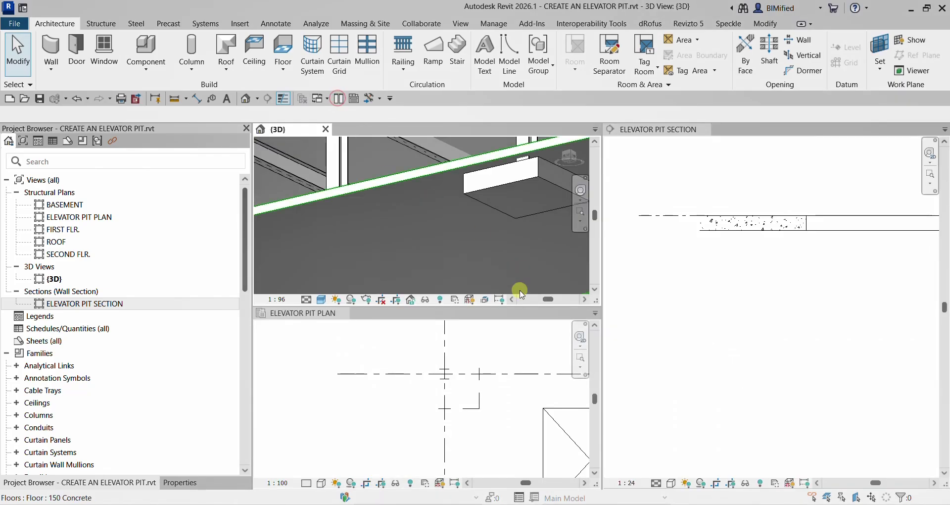
scroll(447, 239, down, 5)
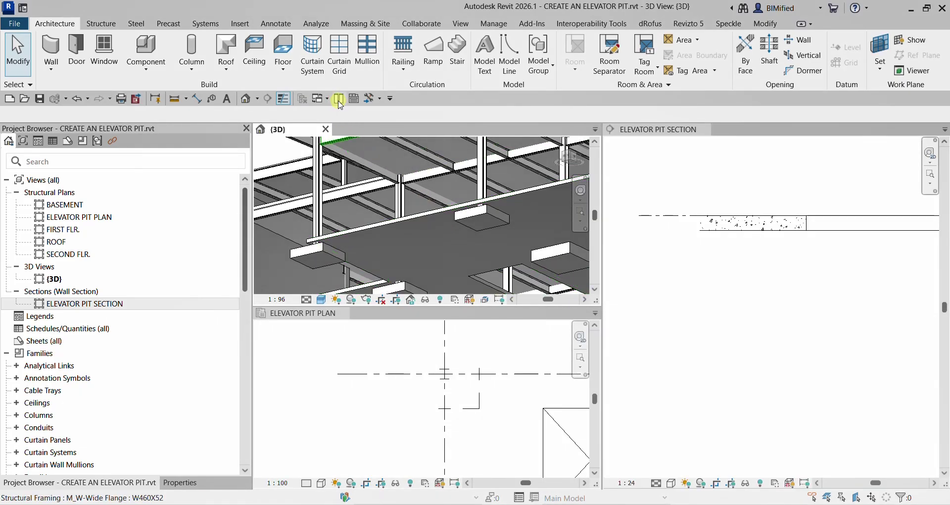
click(479, 351)
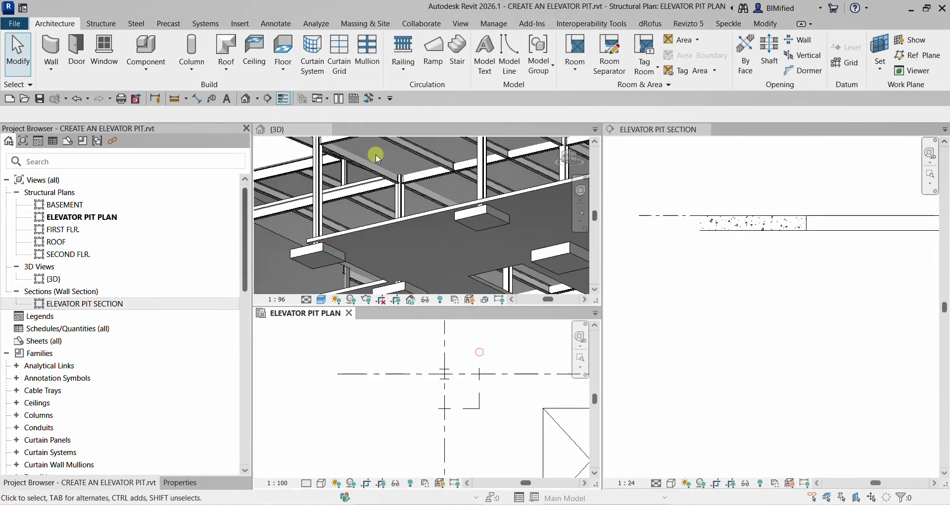
click(339, 98)
click(684, 307)
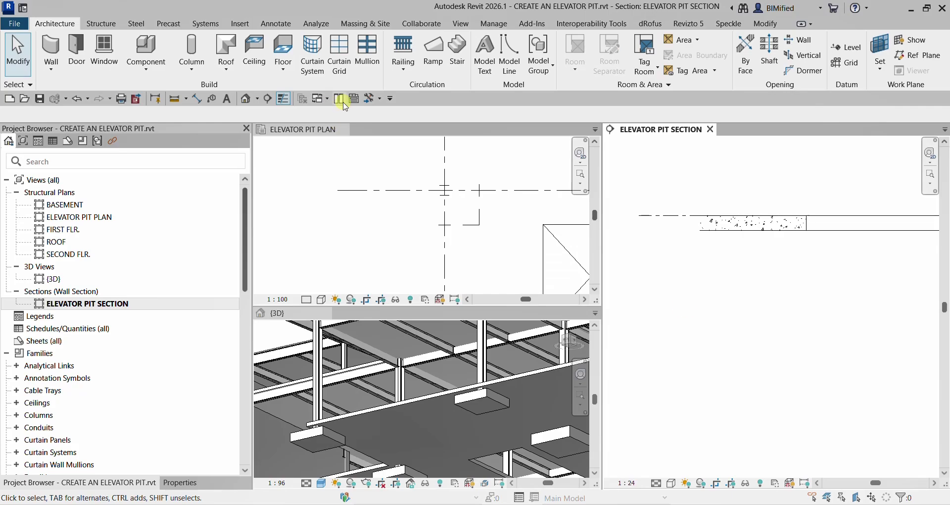
click(339, 98)
Frame the elevator opening in each of the tiled section, plan and 3D views.
scroll(389, 246, down, 2)
scroll(452, 247, down, 3)
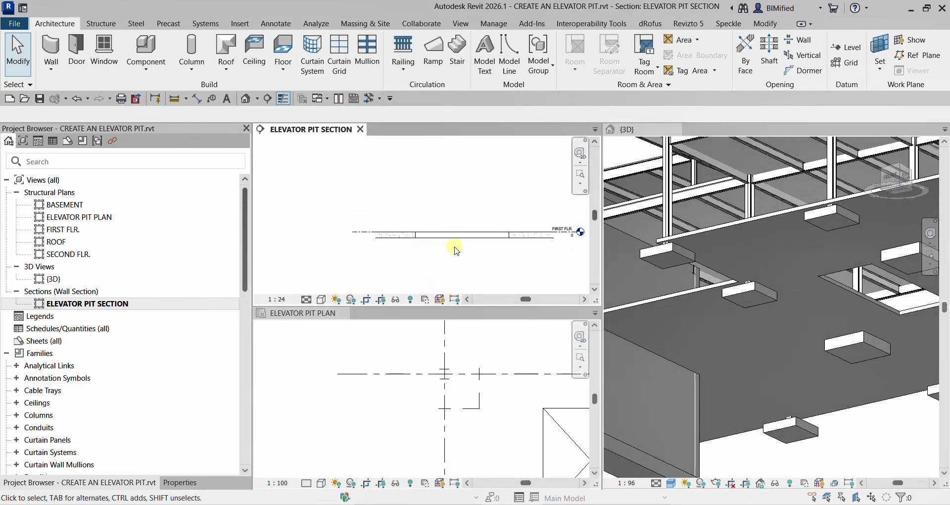
click(422, 406)
scroll(421, 402, down, 2)
middle_drag(519, 429, 443, 399)
scroll(411, 392, down, 1)
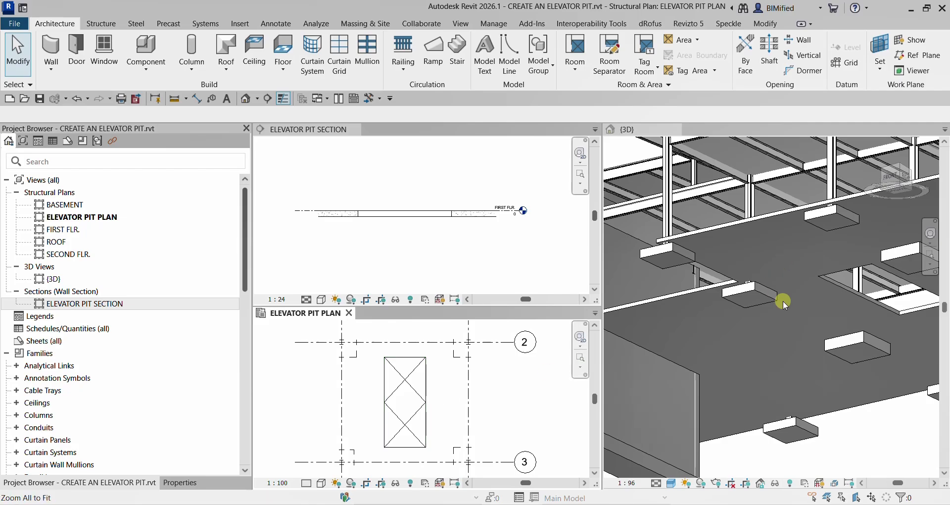
scroll(793, 355, down, 1)
click(794, 358)
middle_drag(867, 325, 706, 343)
scroll(713, 349, up, 5)
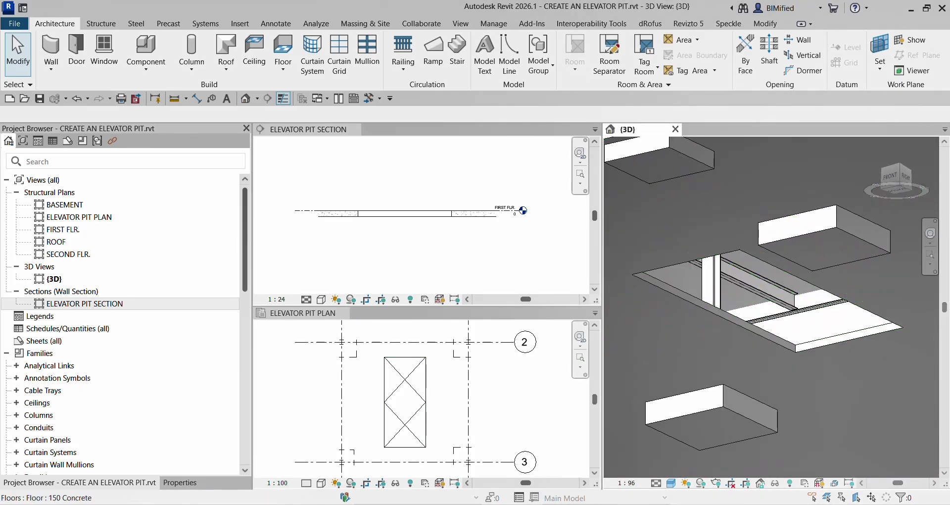
In the plan, add a floor slab edge around the whole chain of elevator opening edges and finish the command.
click(445, 389)
scroll(414, 400, up, 2)
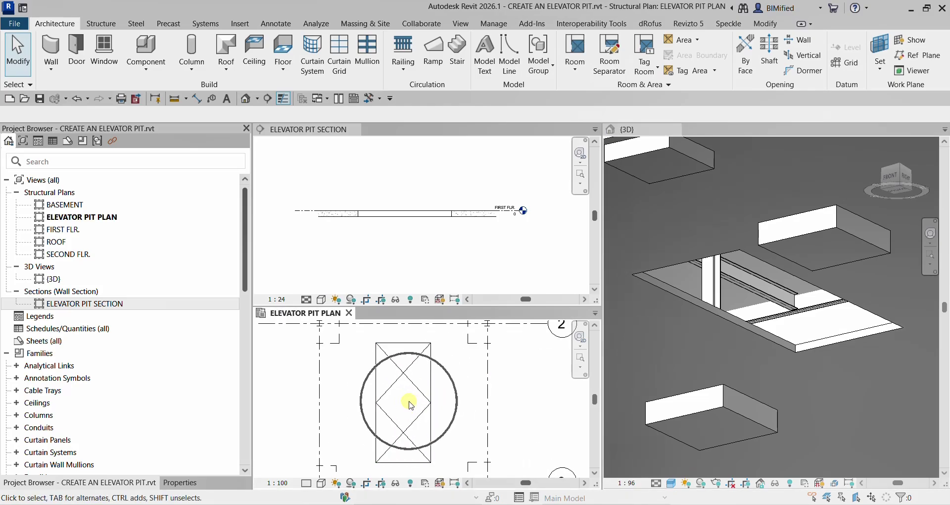
click(102, 23)
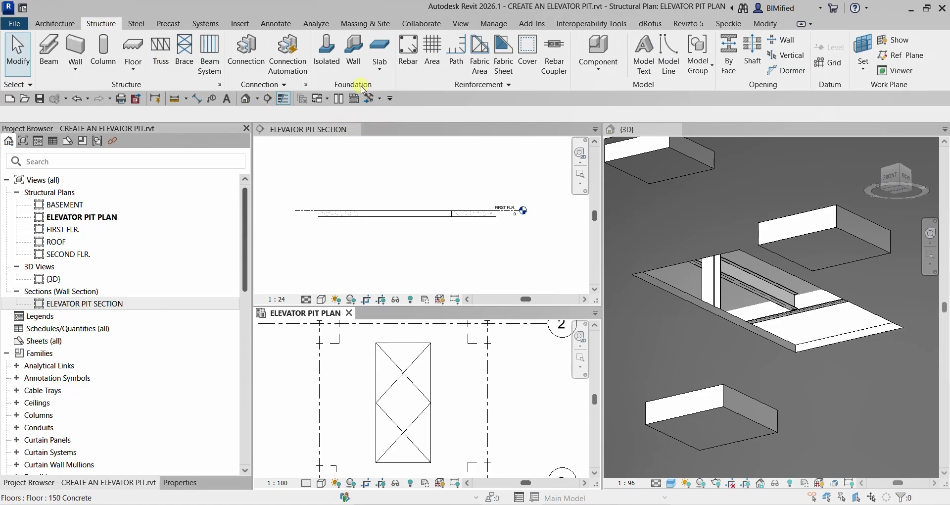
click(381, 68)
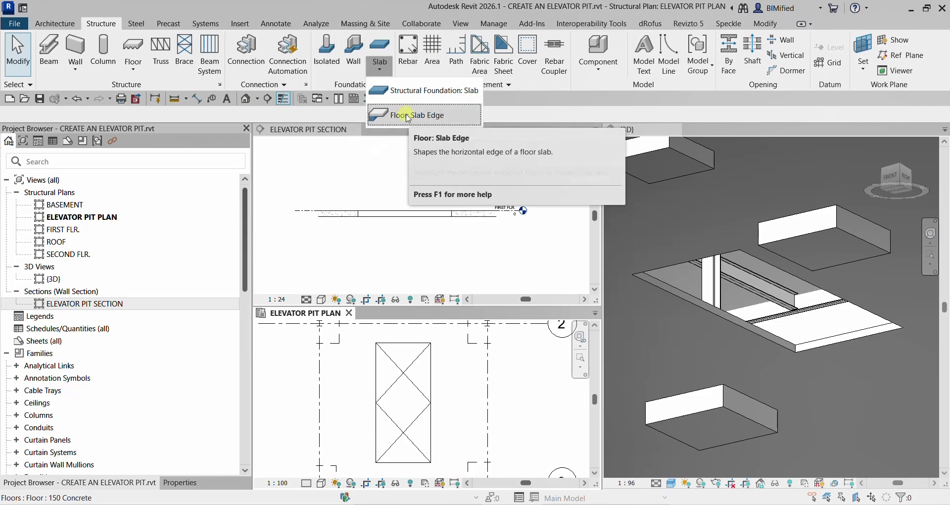
click(407, 115)
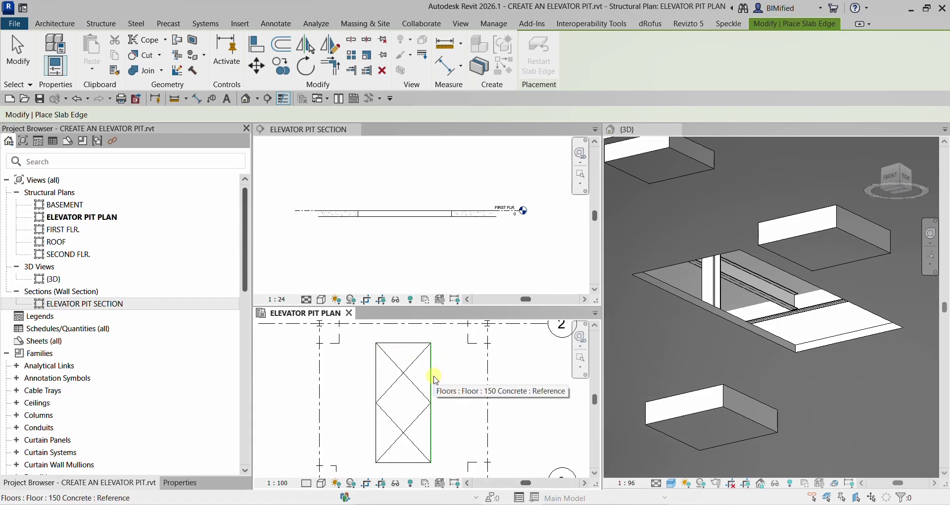
key(Tab)
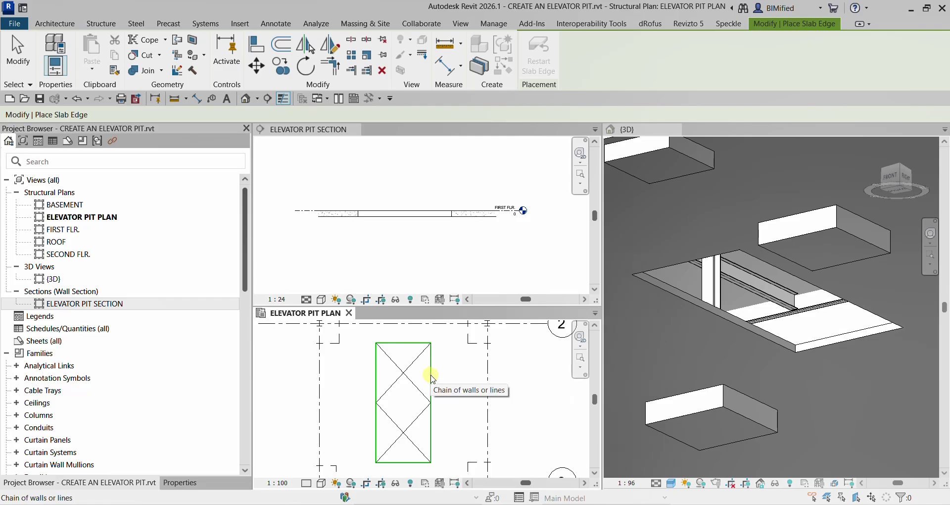
click(432, 378)
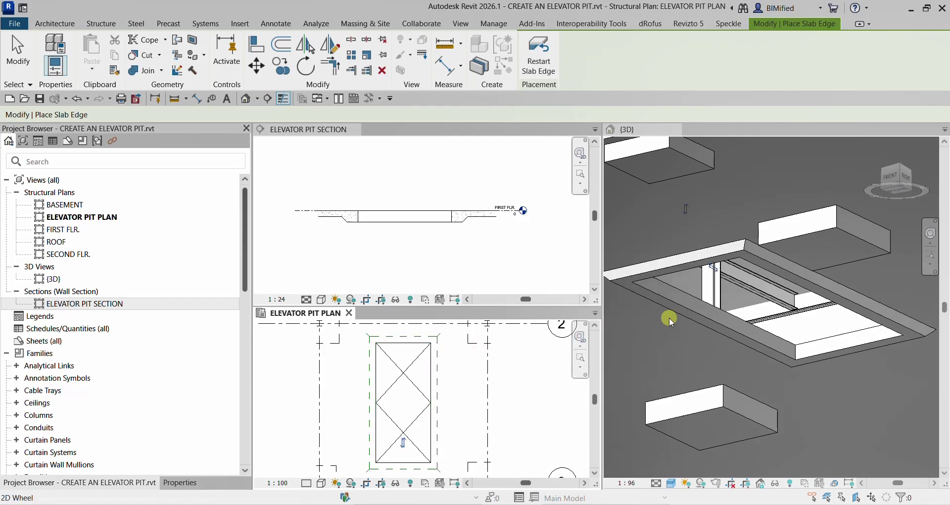
key(ctrl)
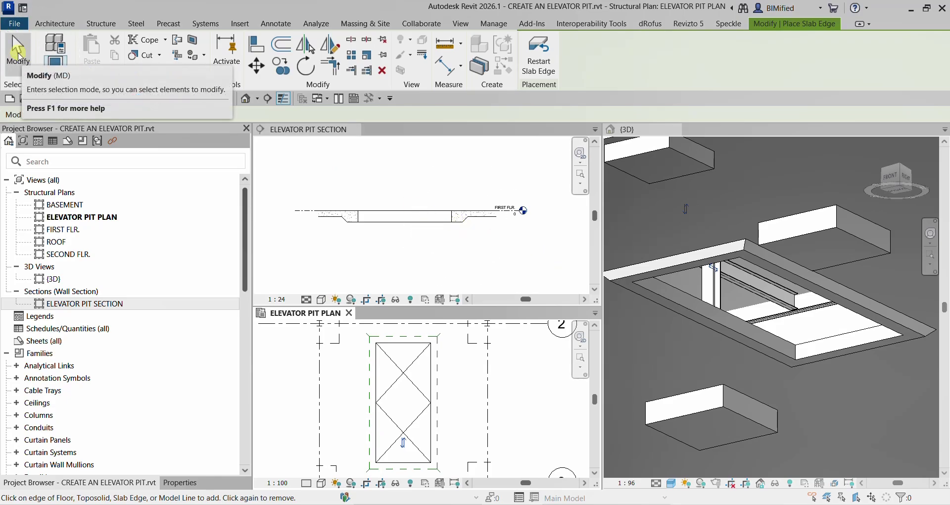
click(17, 55)
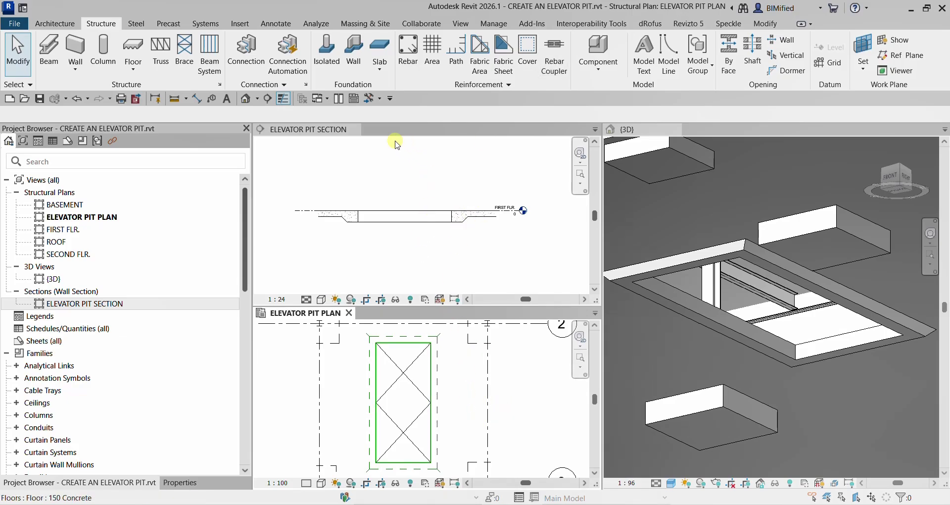
Start a structural wall and set its type to Foundation - 300 Concrete.
click(75, 71)
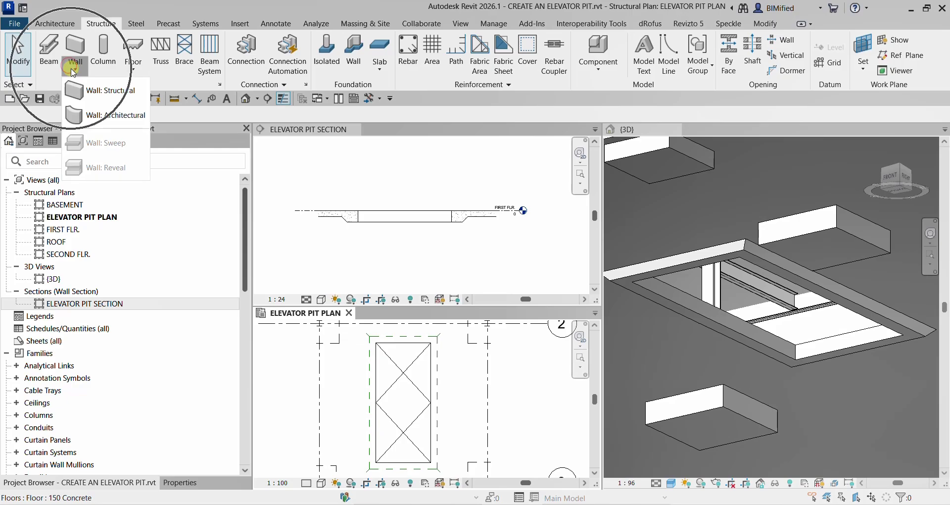
click(105, 92)
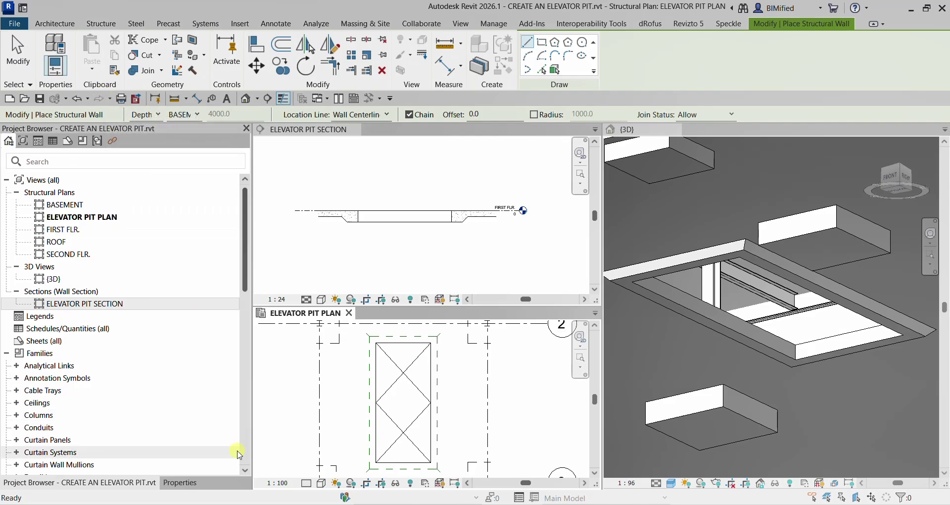
click(188, 483)
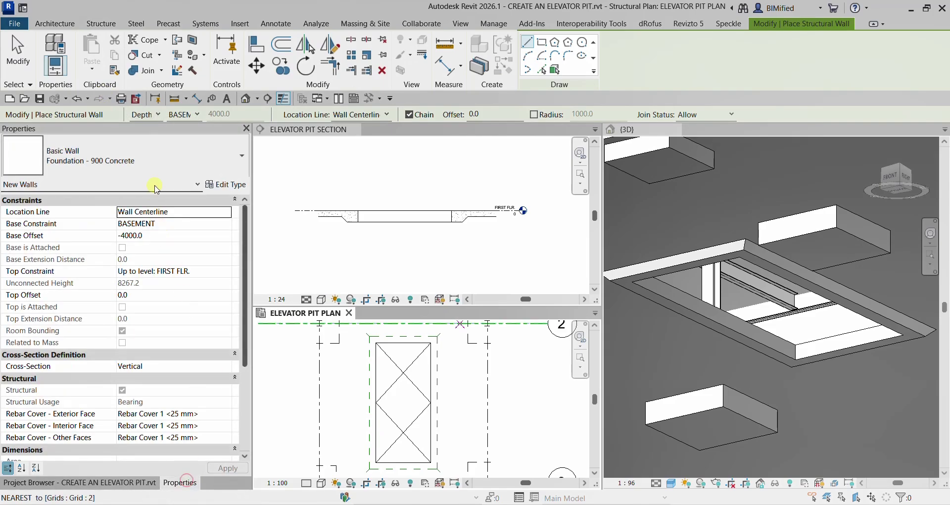
click(146, 157)
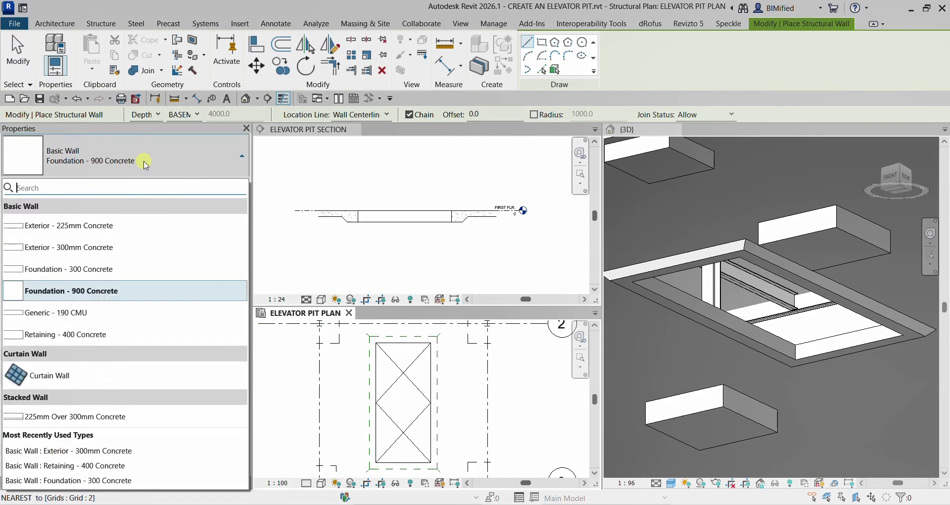
mouse_move(100, 273)
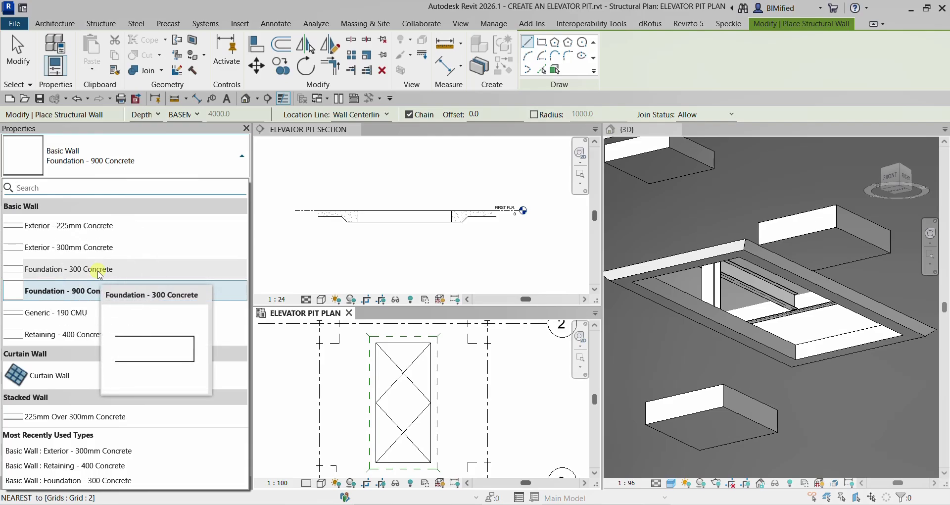
click(99, 271)
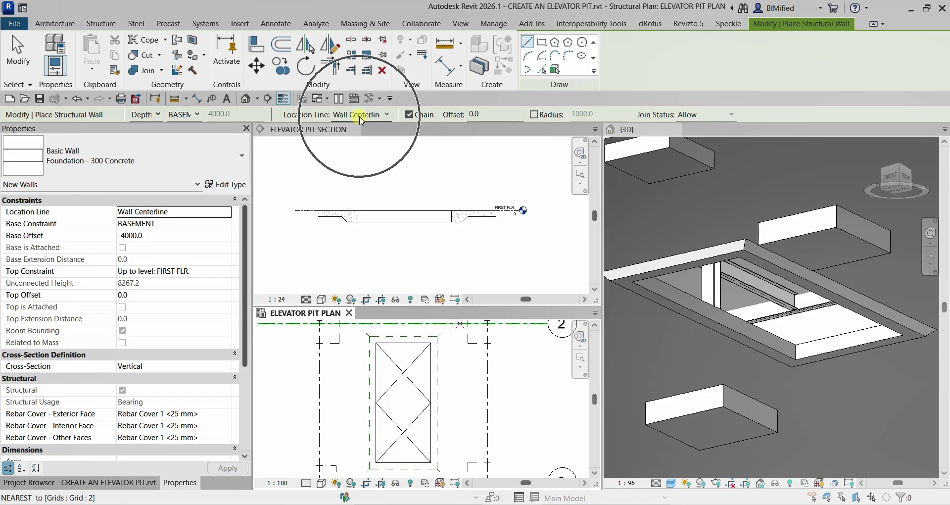
Set the new foundation wall's location line to Finish Face: Interior.
click(361, 115)
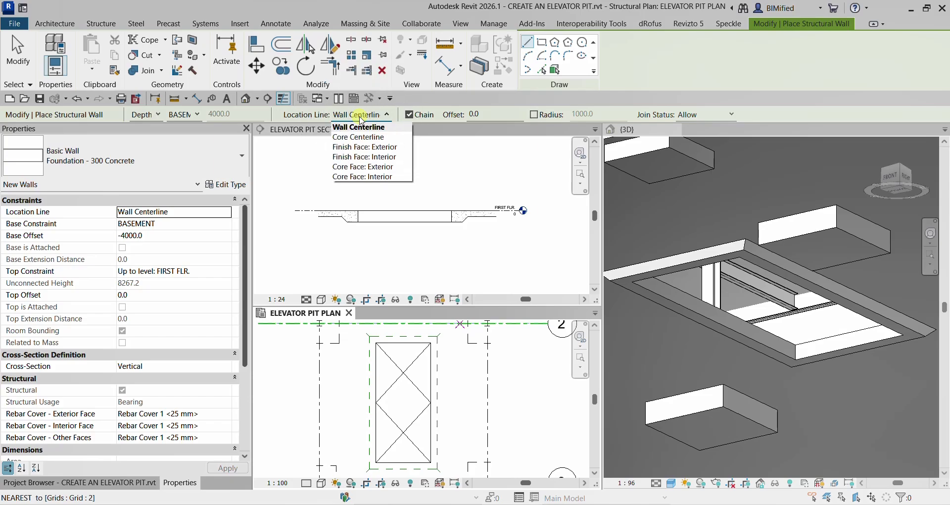
click(302, 118)
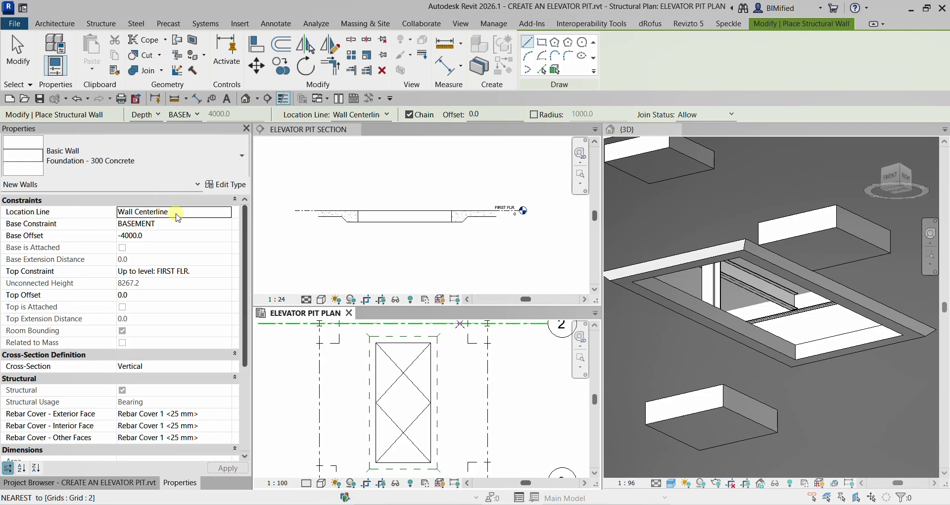
click(213, 211)
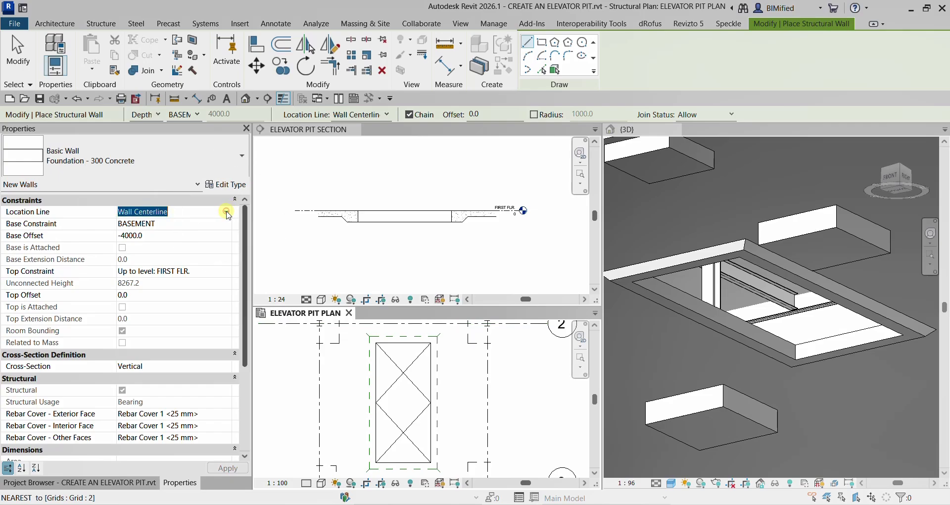
click(226, 212)
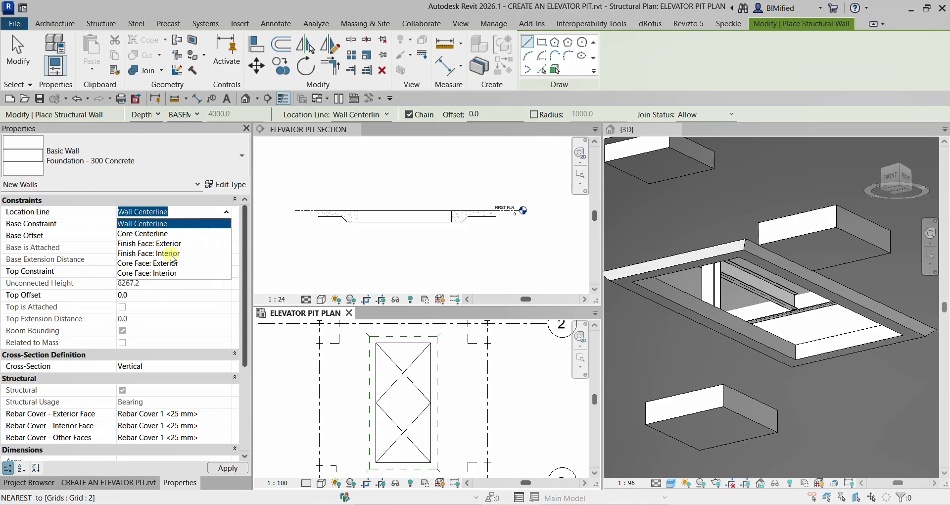
click(171, 254)
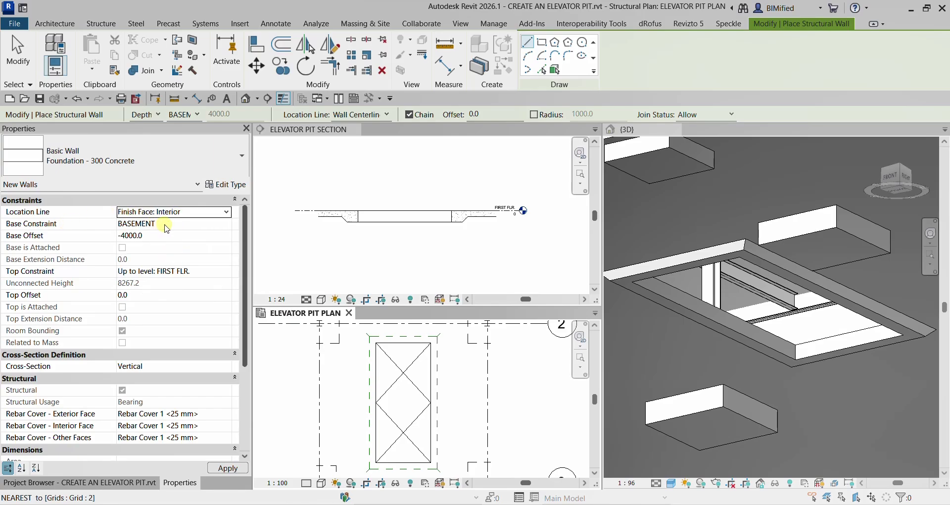
Set the new wall's base constraint to FIRST FLR., base offset to -1200 and top offset to -300, and apply.
click(166, 226)
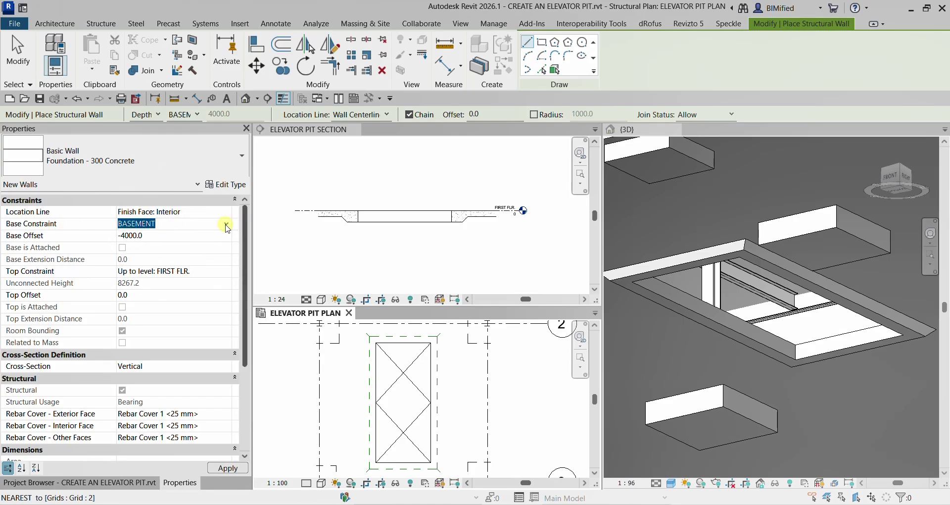
click(226, 227)
click(158, 247)
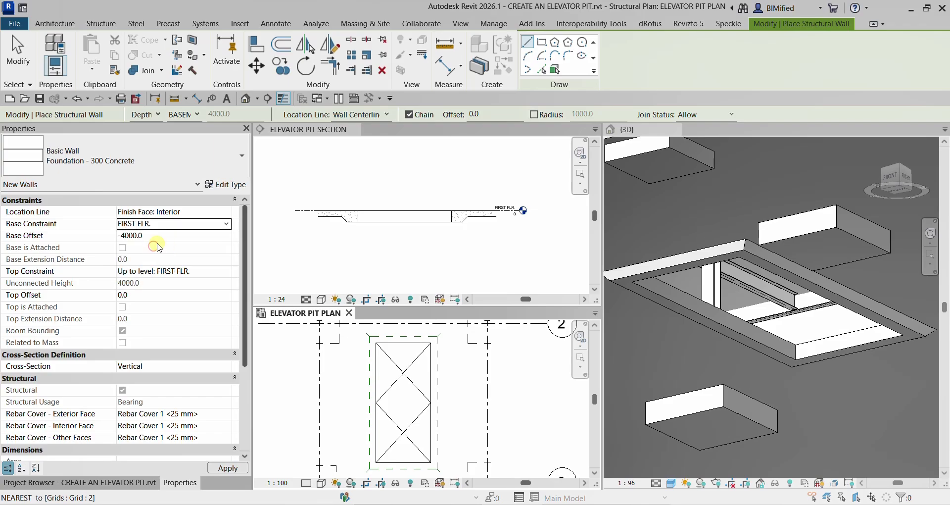
click(155, 240)
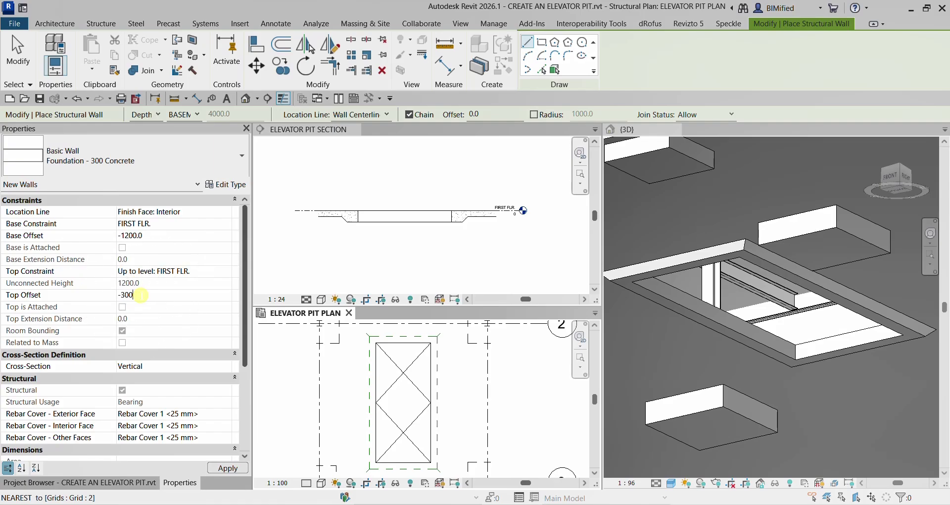
click(141, 295)
text(-300)
click(229, 469)
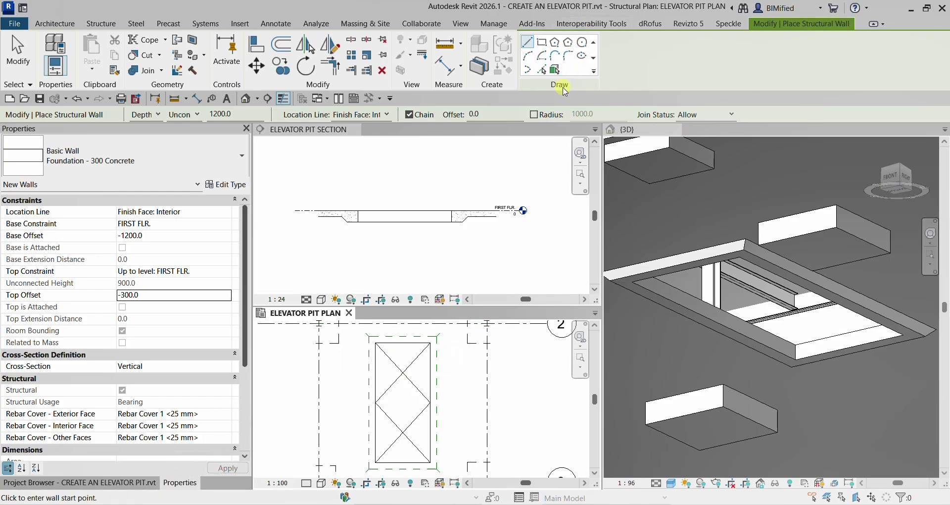
In the plan, draw a rectangle of foundation walls between opposite corners of the elevator opening and finish the wall command.
click(541, 45)
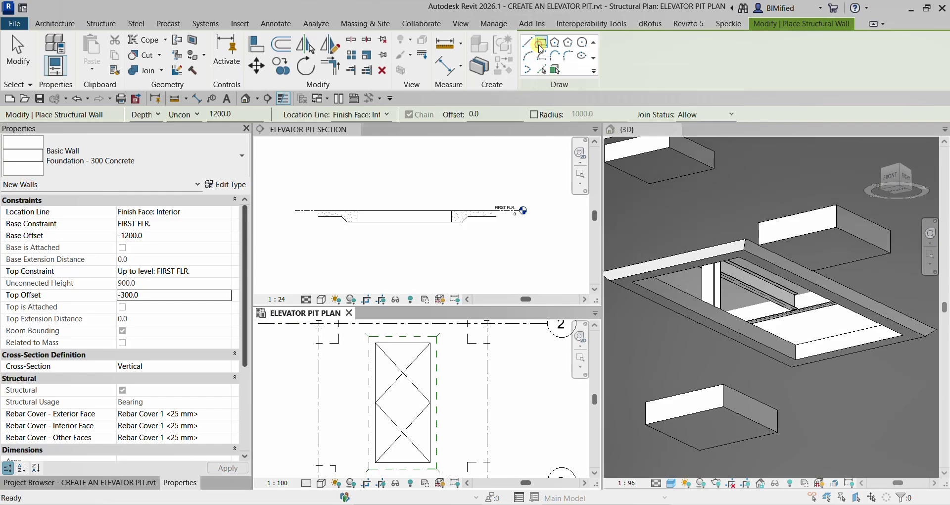
scroll(379, 371, up, 1)
scroll(379, 371, up, 1)
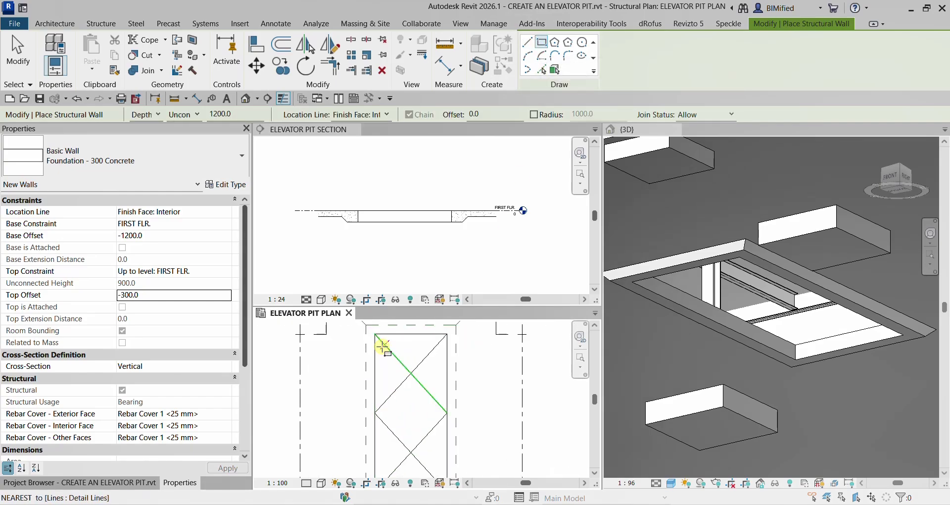
click(374, 334)
scroll(375, 333, down, 1)
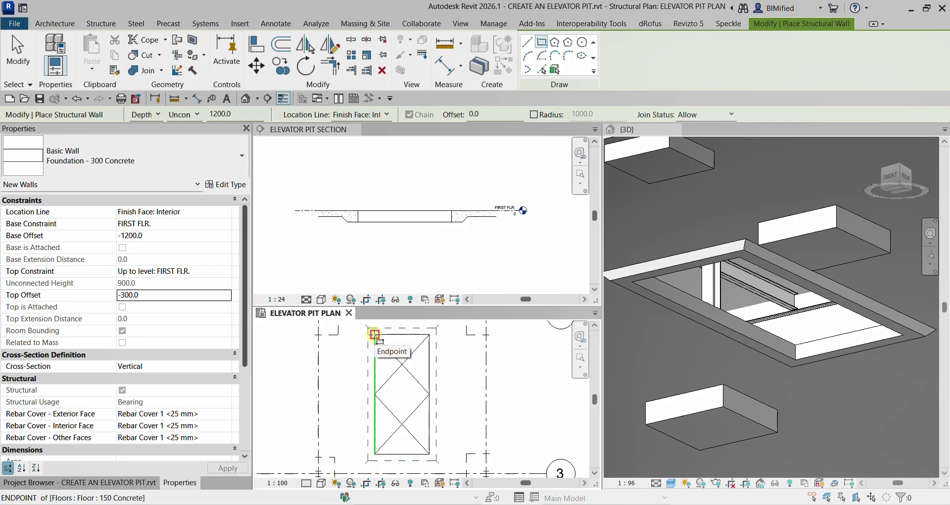
click(374, 334)
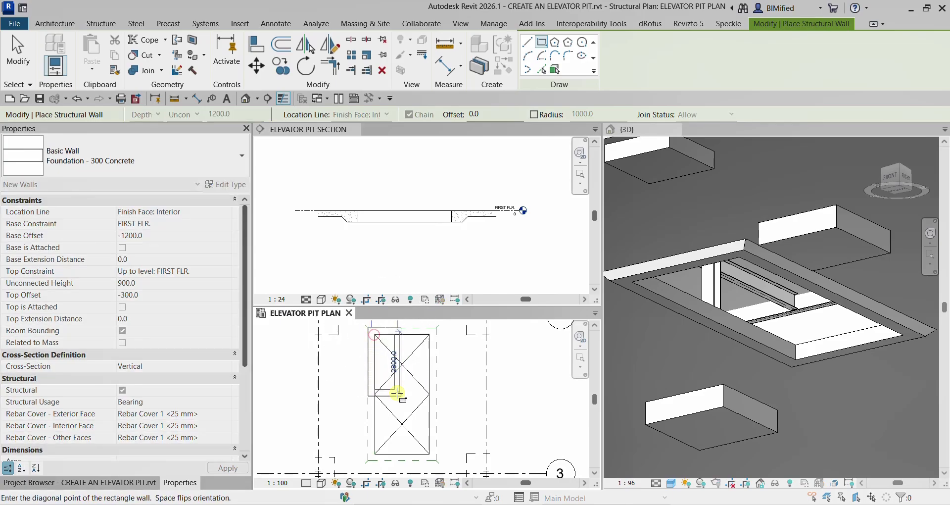
click(430, 453)
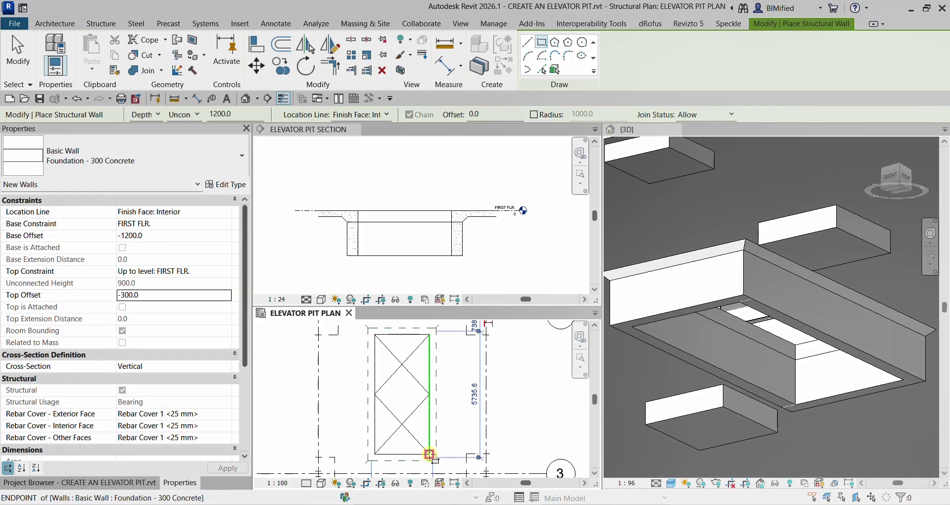
click(351, 245)
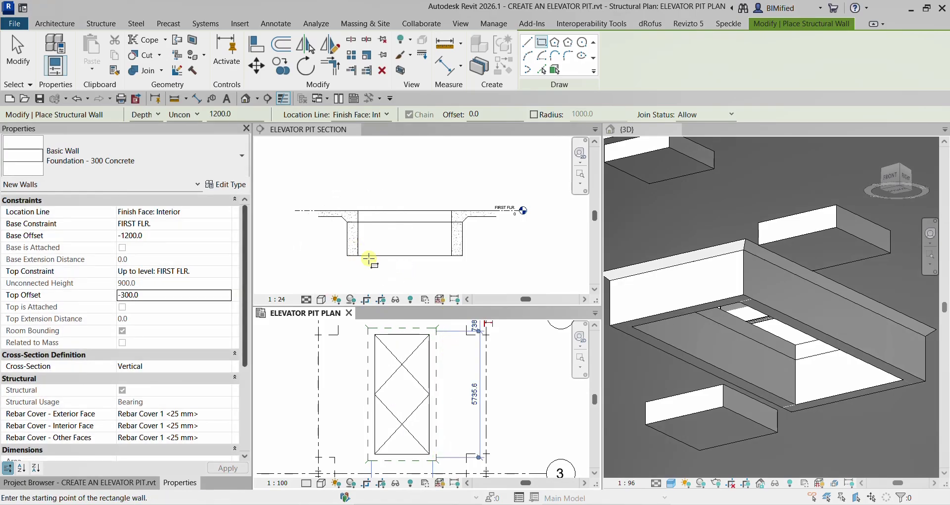
click(452, 239)
click(19, 49)
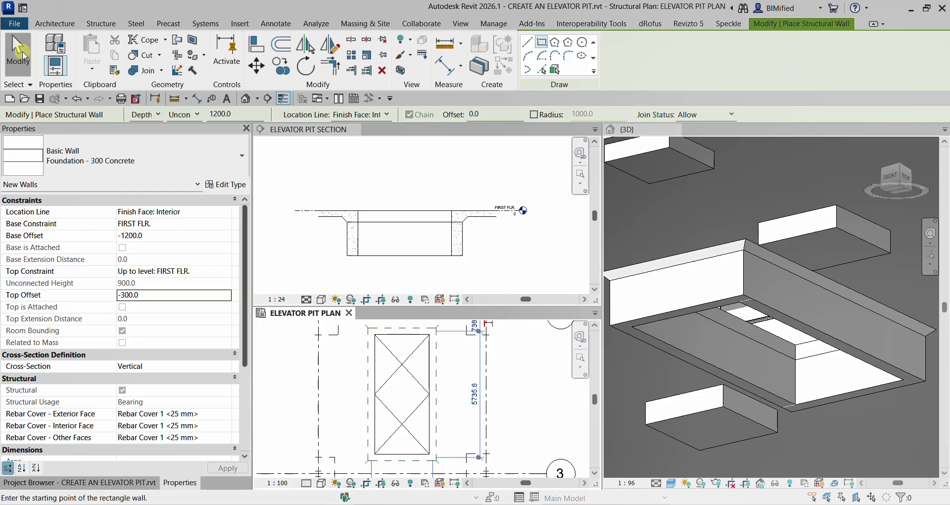
Start a structural foundation slab of type 300 Concrete on FIRST FLR. and set its height offset from level to -1200.
shift+middle_drag(830, 356, 790, 349)
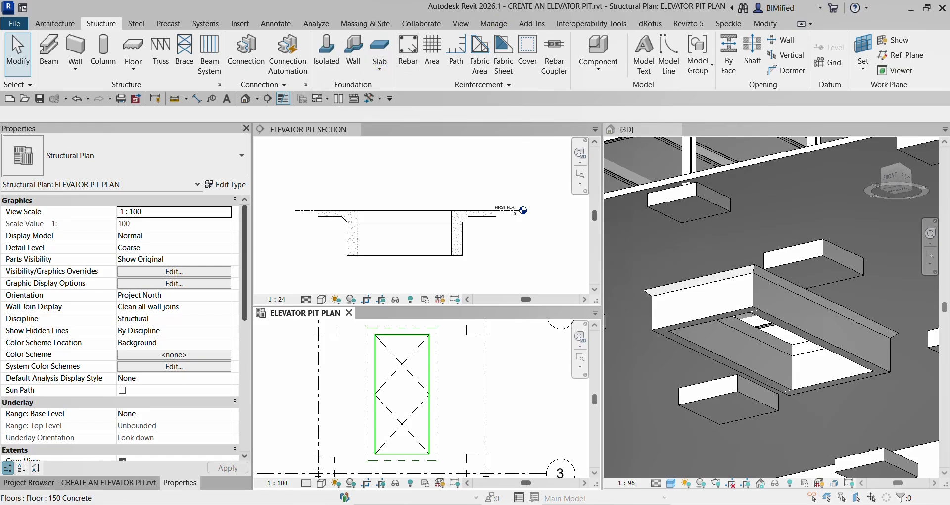
click(381, 69)
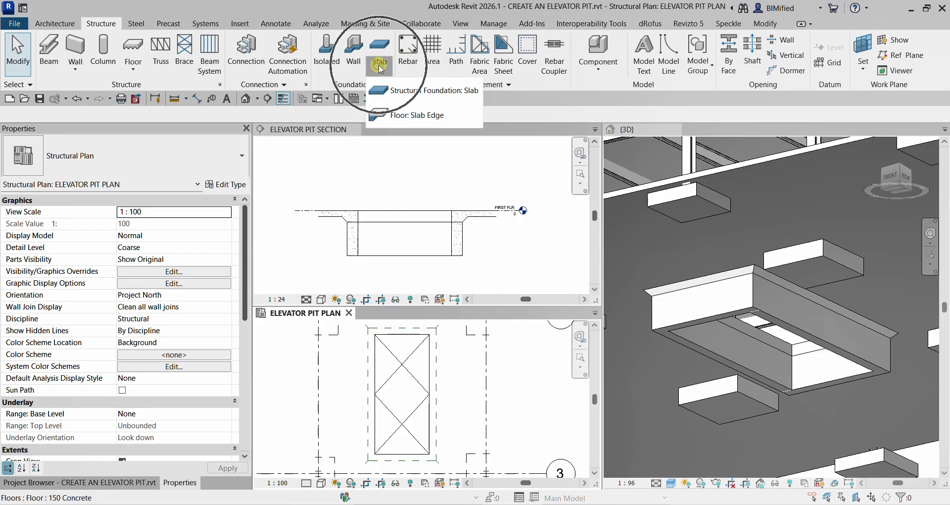
click(417, 94)
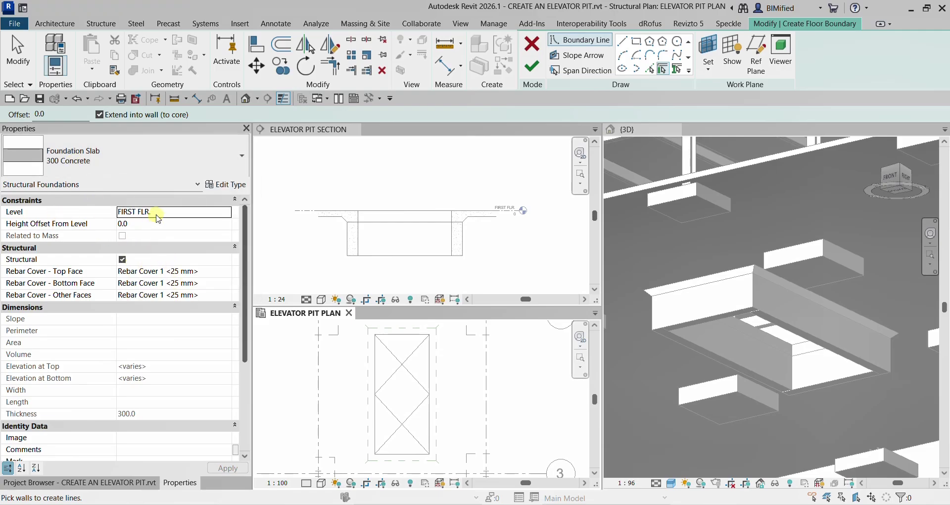
click(159, 213)
click(161, 213)
click(133, 224)
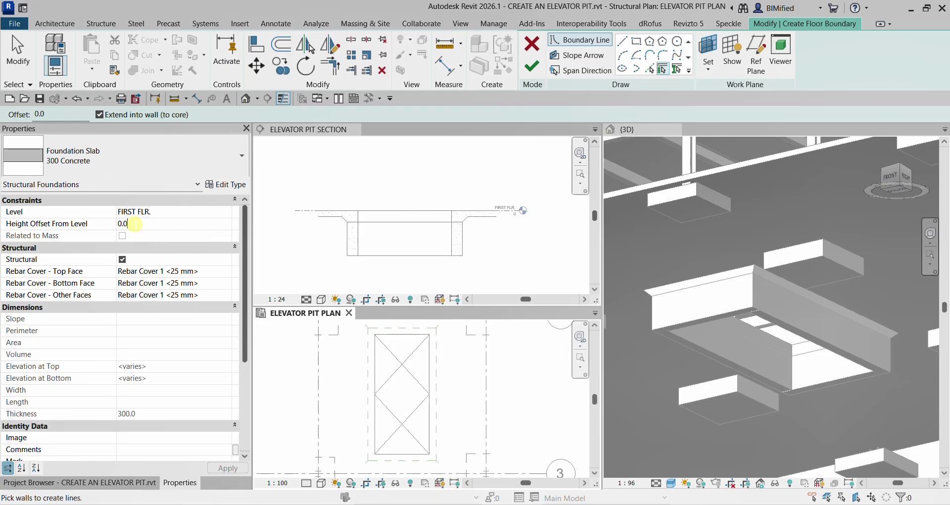
drag(135, 224, 109, 222)
text(-120)
click(788, 339)
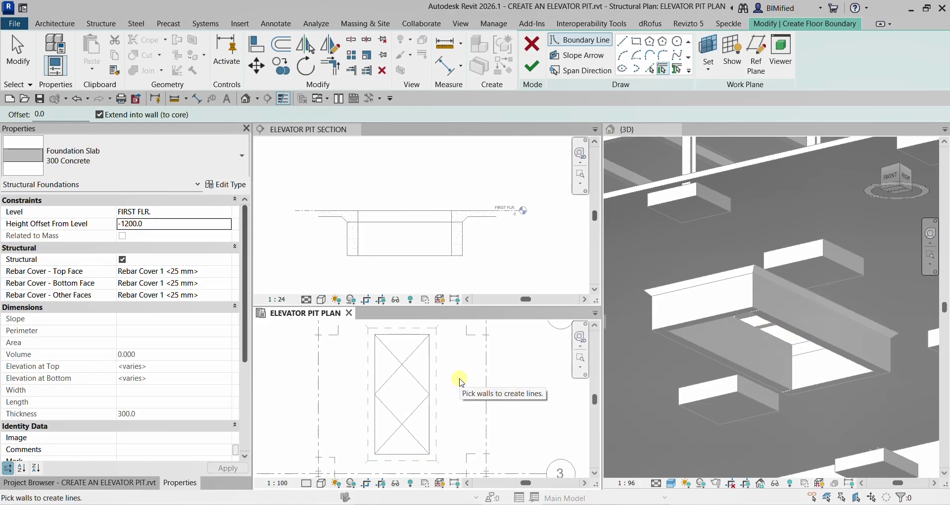
Create the slab boundary from the whole chain of pit walls with a 300 offset, finish the sketch and decline loading a span direction symbol.
scroll(463, 381, down, 1)
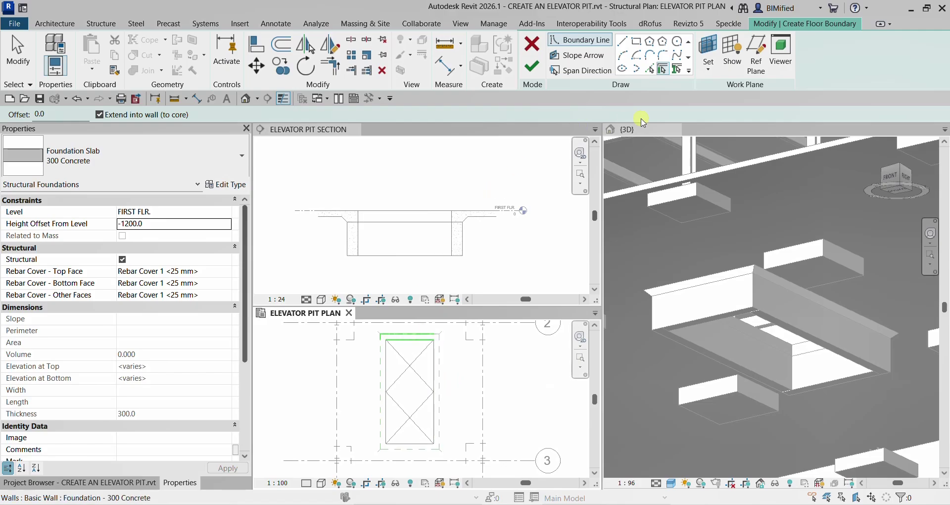
click(664, 73)
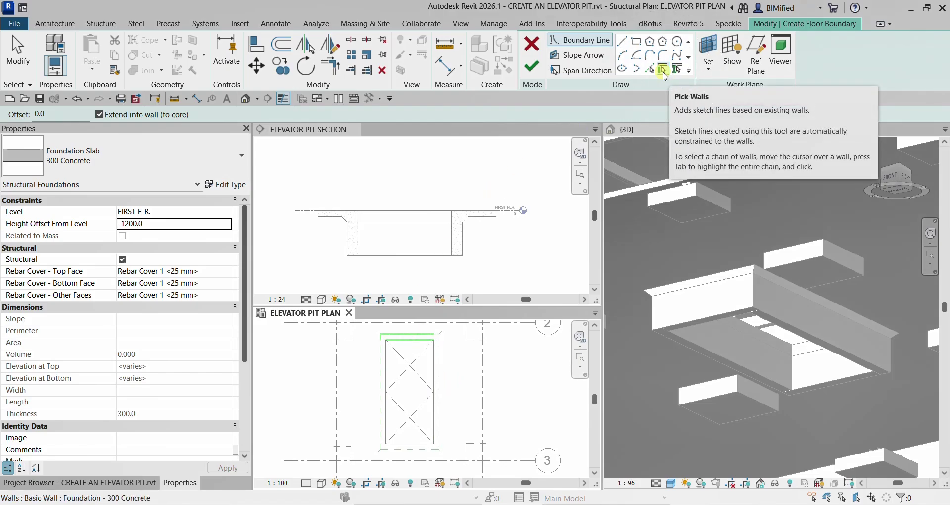
click(59, 115)
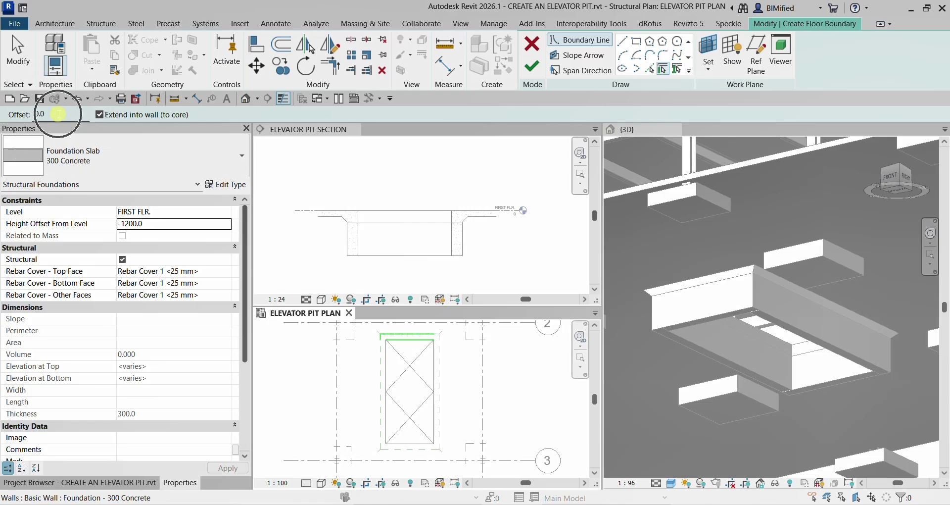
text(30)
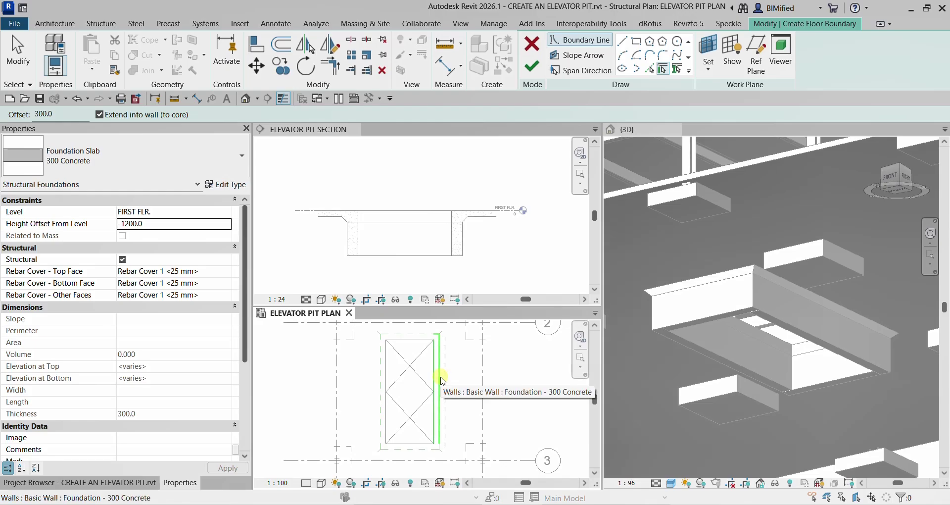
key(Tab)
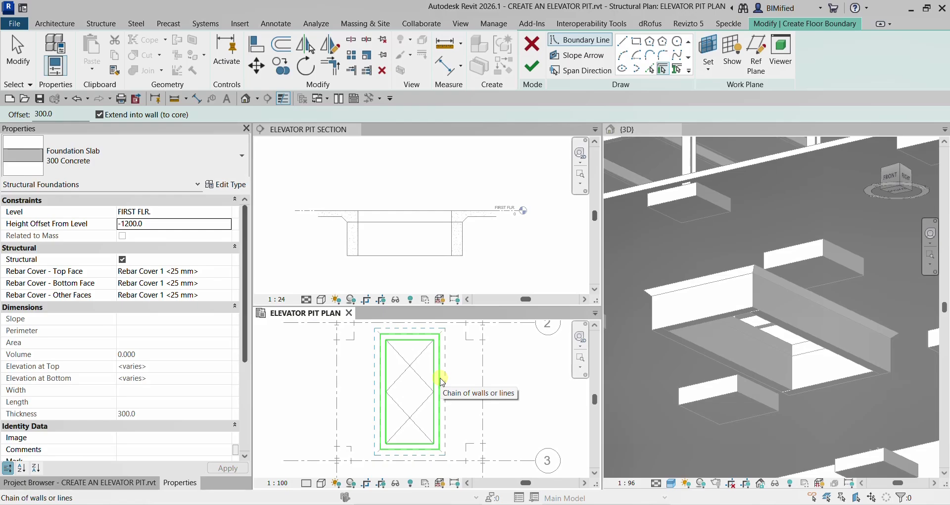
click(442, 380)
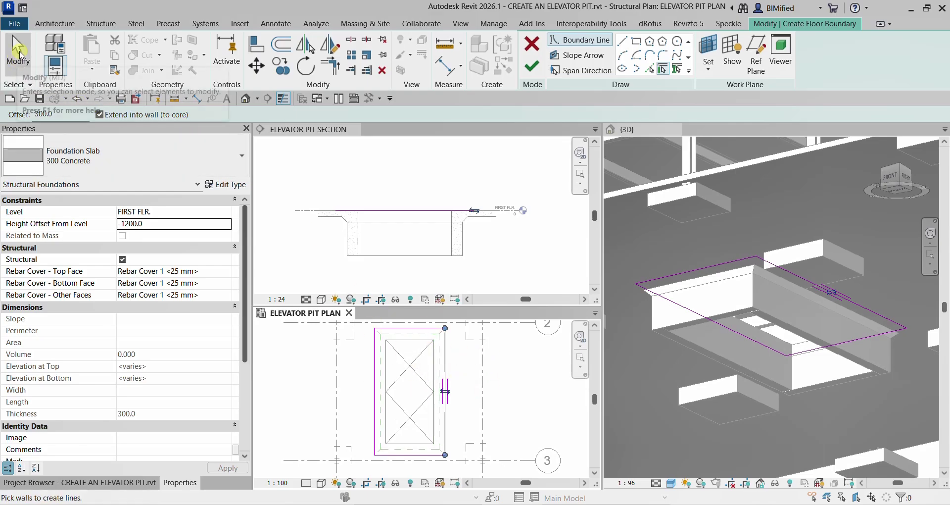
click(19, 55)
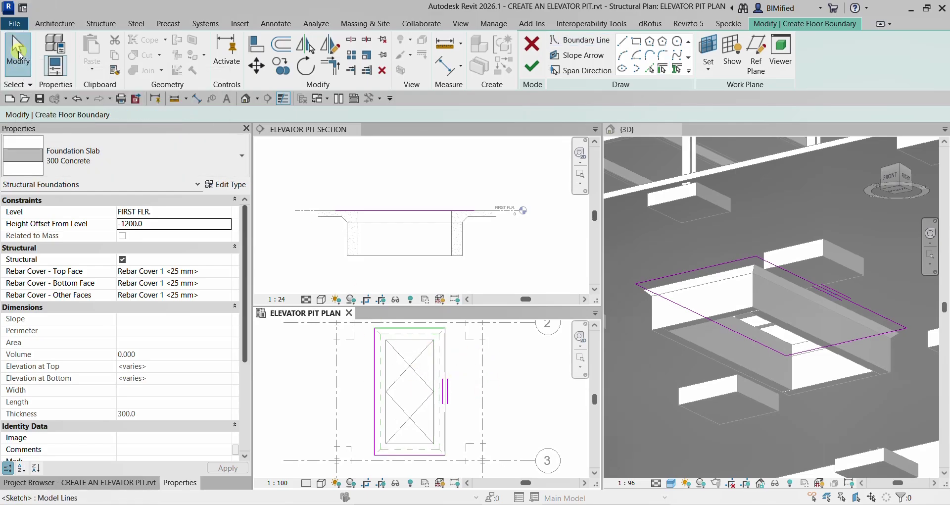
click(532, 70)
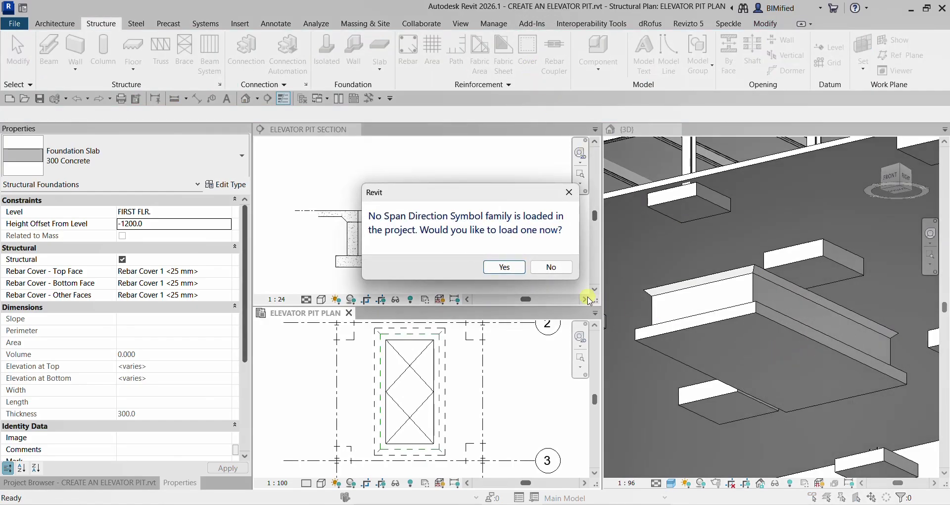
click(550, 268)
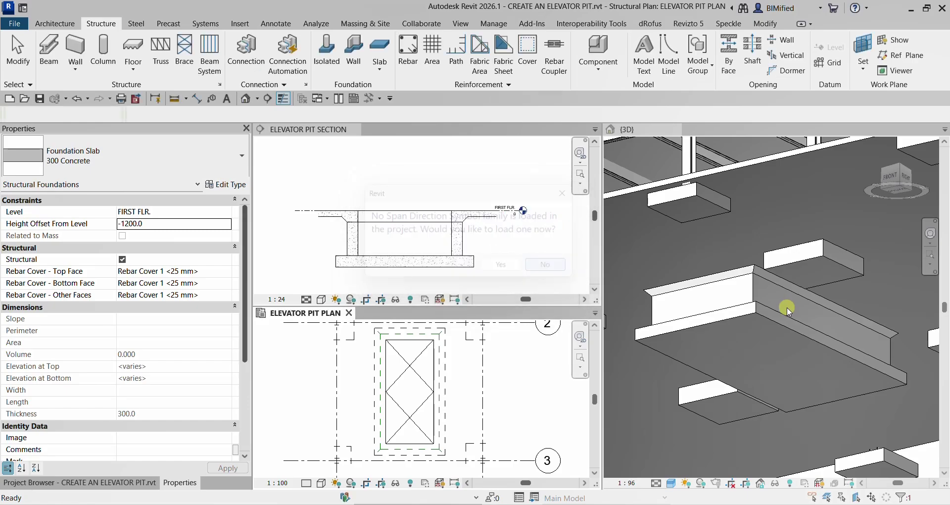
Examine the foundation slab beneath the pit walls in the section and 3D views.
click(740, 316)
scroll(740, 319, down, 3)
click(490, 182)
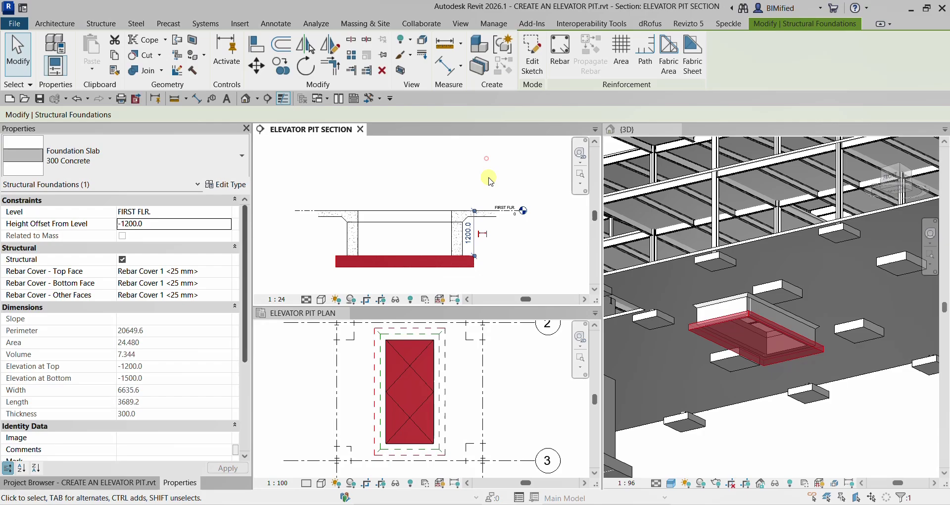
click(532, 253)
click(760, 338)
shift+middle_drag(765, 361, 817, 357)
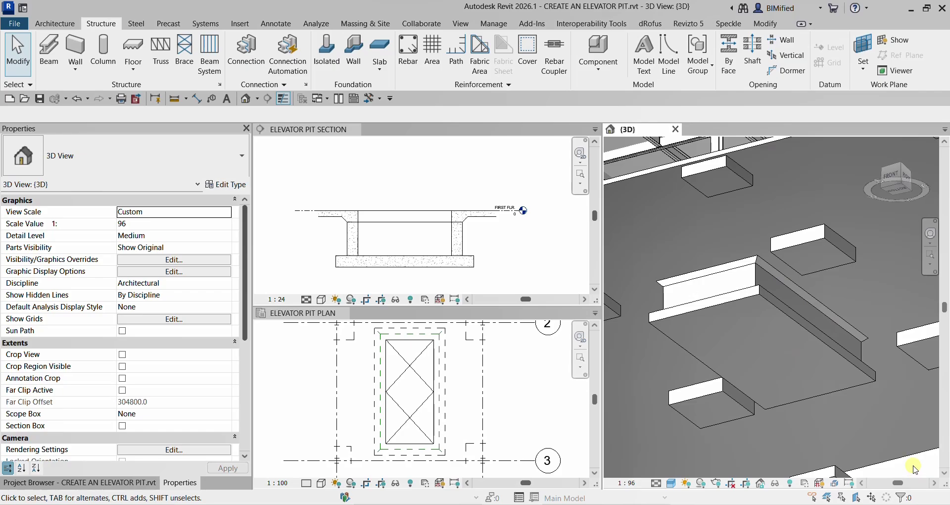